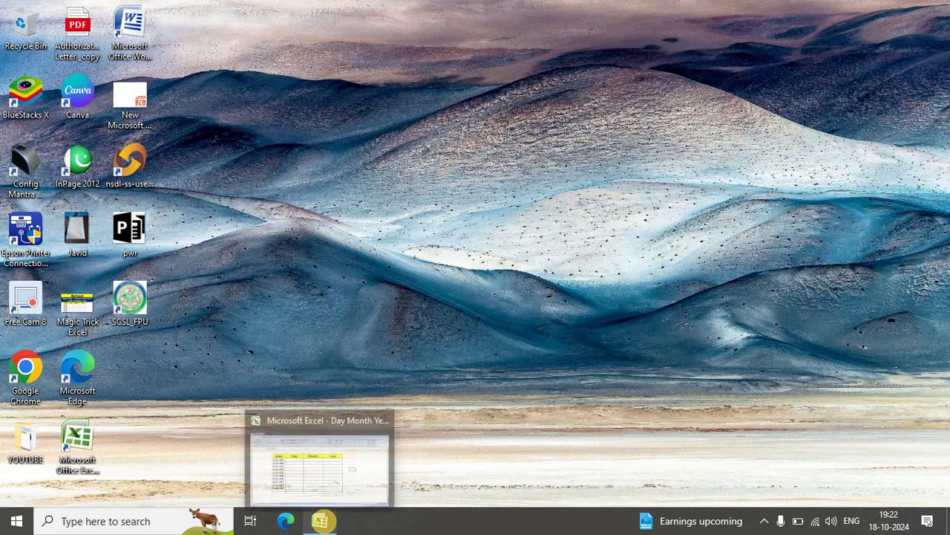
# Step: Restore the Day Month Year workbook window from the taskbar
pyautogui.click(352, 465)
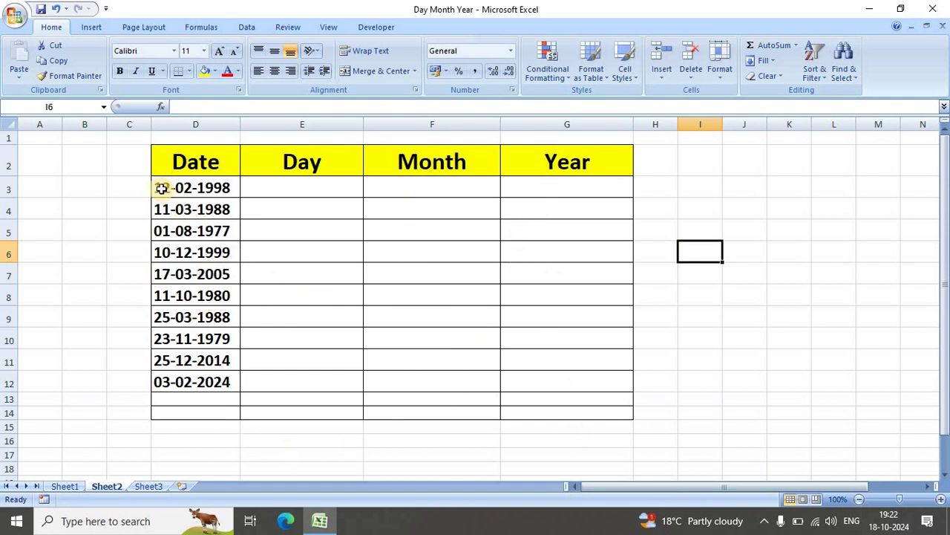
# Step: Fill the dates from column D right into Day, Month and Year, then undo it
pyautogui.moveTo(157, 181)
pyautogui.mouseDown()
pyautogui.moveTo(597, 363)
pyautogui.moveTo(613, 424)
pyautogui.mouseUp()
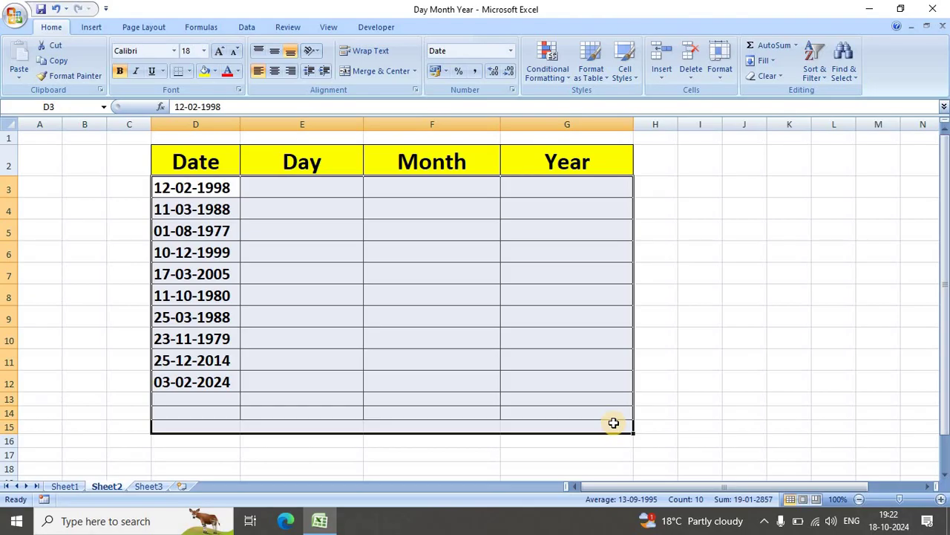
pyautogui.hotkey('ctrl', 'r')
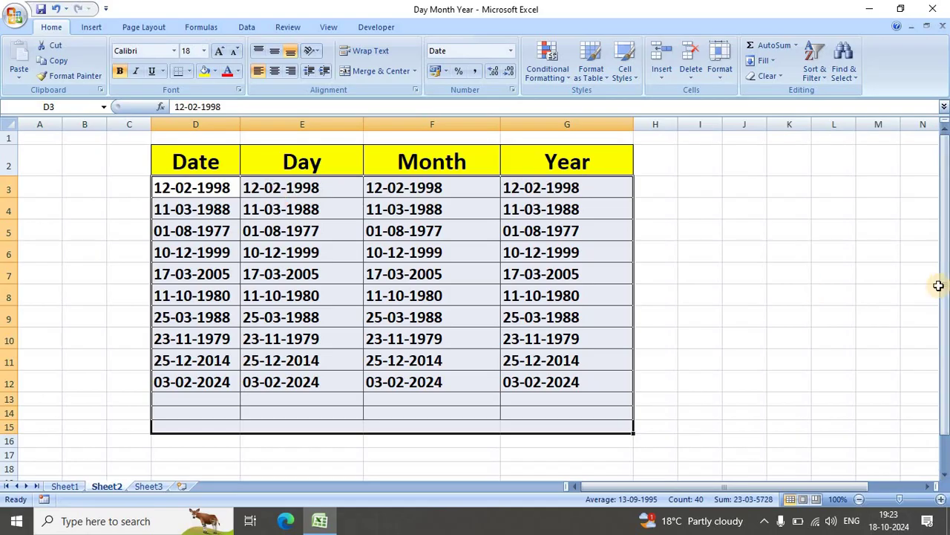
pyautogui.hotkey('ctrl', 'z')
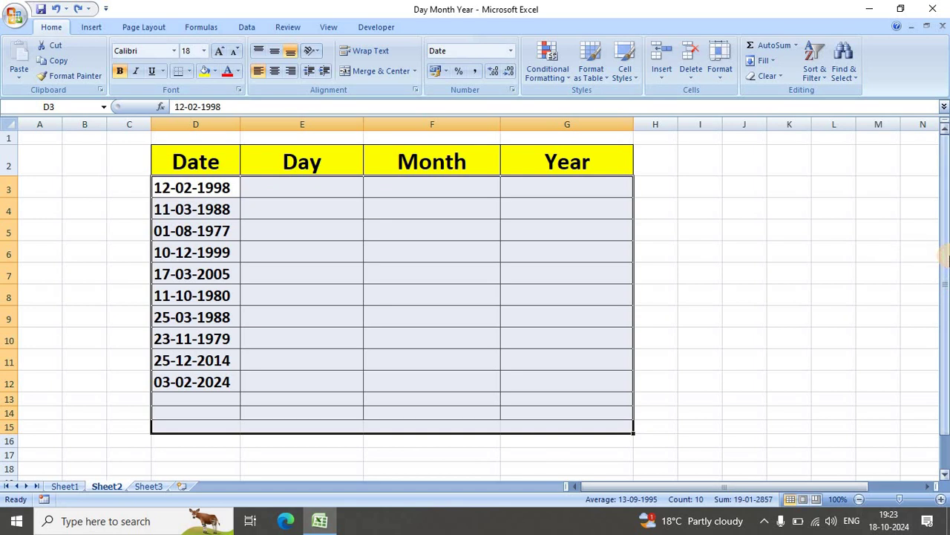
pyautogui.click(740, 270)
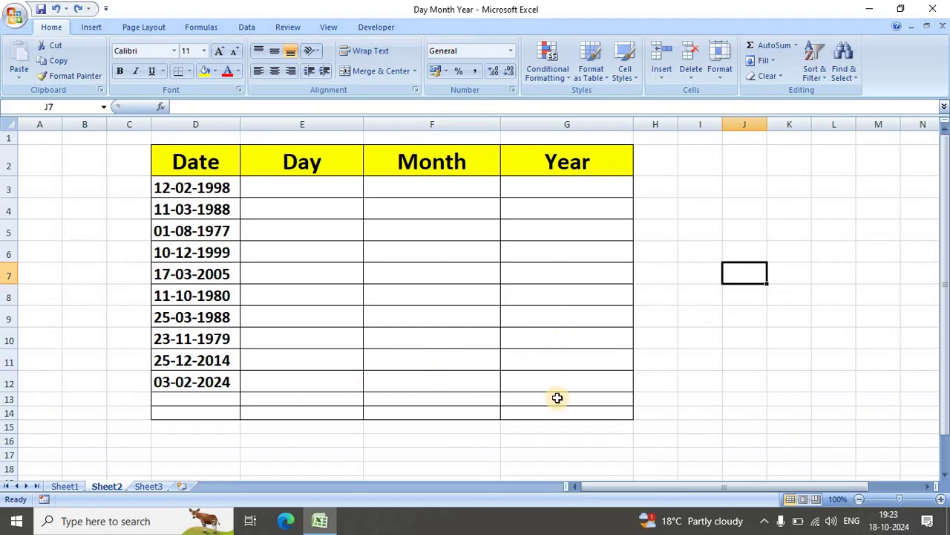
# Step: Fill the ten dates from column D across into the Day, Month and Year columns with Ctrl+R
pyautogui.moveTo(156, 184)
pyautogui.mouseDown()
pyautogui.moveTo(555, 362)
pyautogui.moveTo(592, 416)
pyautogui.mouseUp()
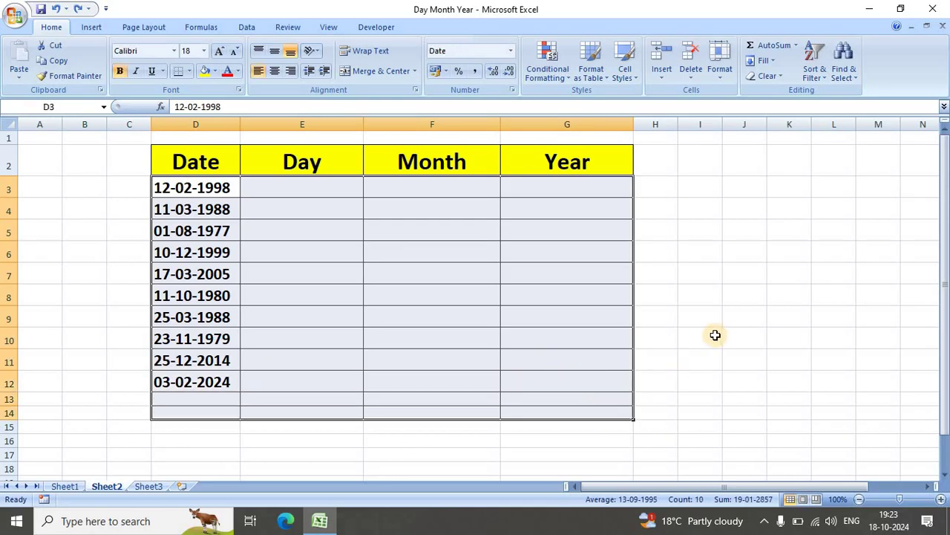
pyautogui.hotkey('ctrl', 'r')
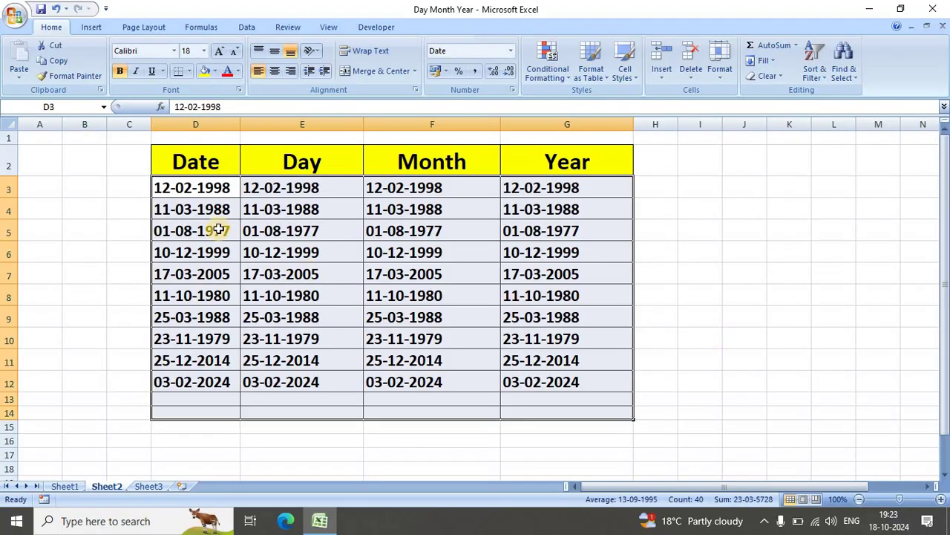
pyautogui.click(343, 265)
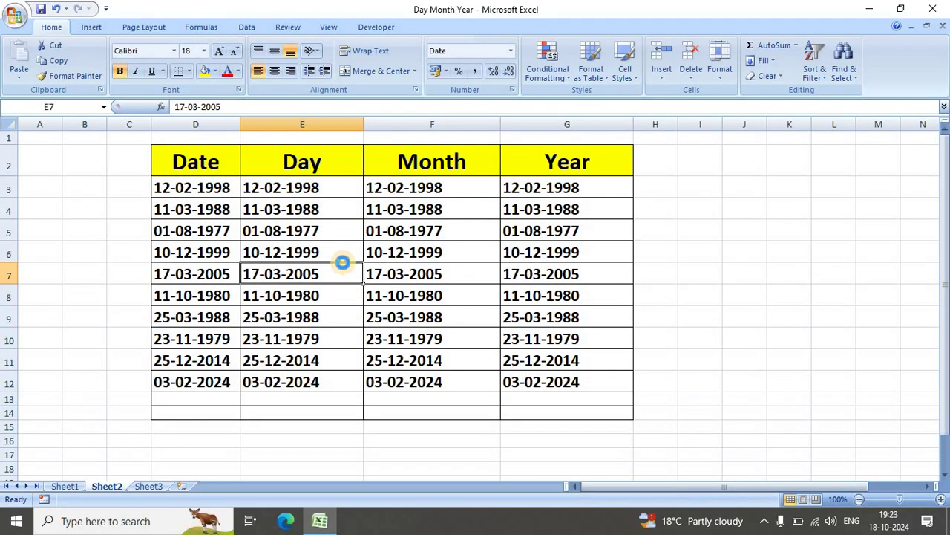
pyautogui.keyDown('ctrl'); pyautogui.scroll(1, 343, 262); pyautogui.keyUp('ctrl')
pyautogui.keyDown('ctrl'); pyautogui.scroll(1, 343, 262); pyautogui.keyUp('ctrl')
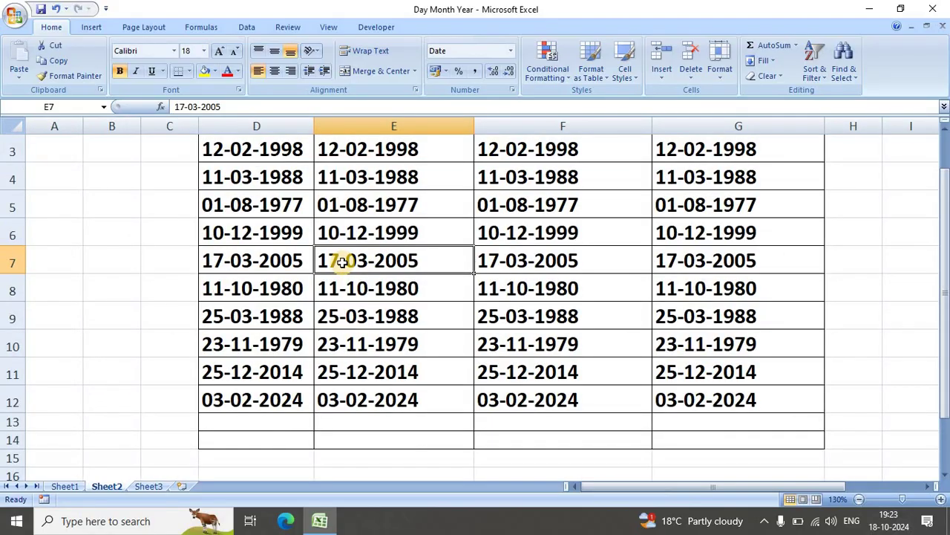
pyautogui.scroll(1, 343, 262)
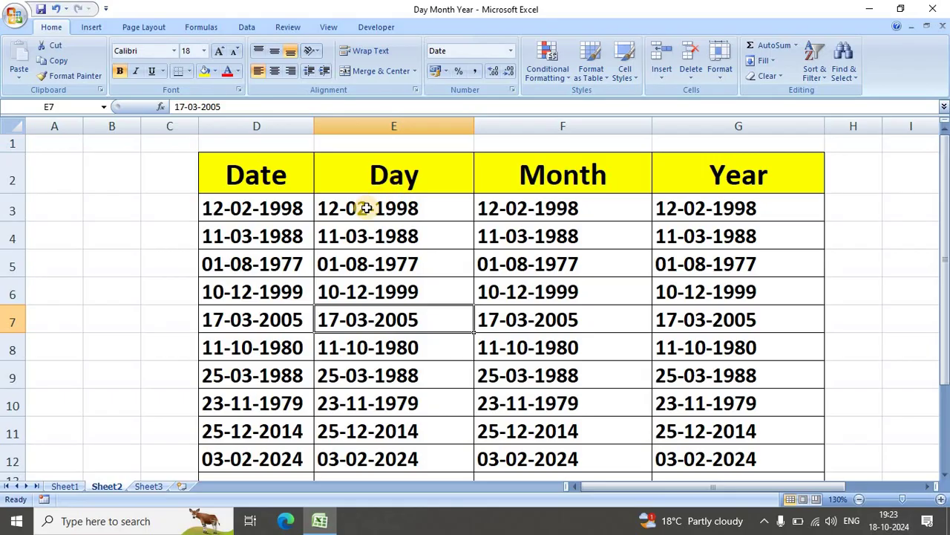
# Step: Apply the custom number format dddd to the Day cells so they show weekday names
pyautogui.moveTo(365, 208); pyautogui.dragTo(364, 492)
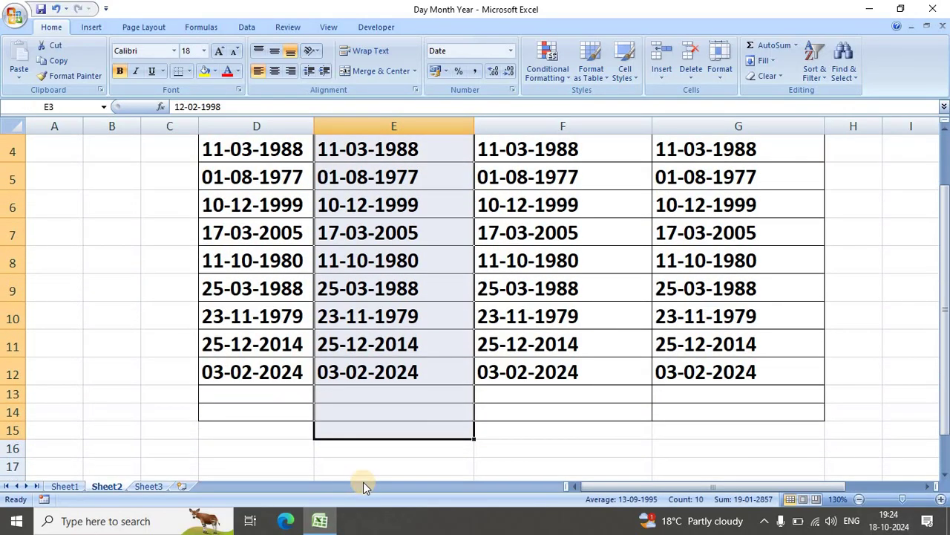
pyautogui.scroll(1, 364, 485)
pyautogui.hotkey('ctrl', '1')
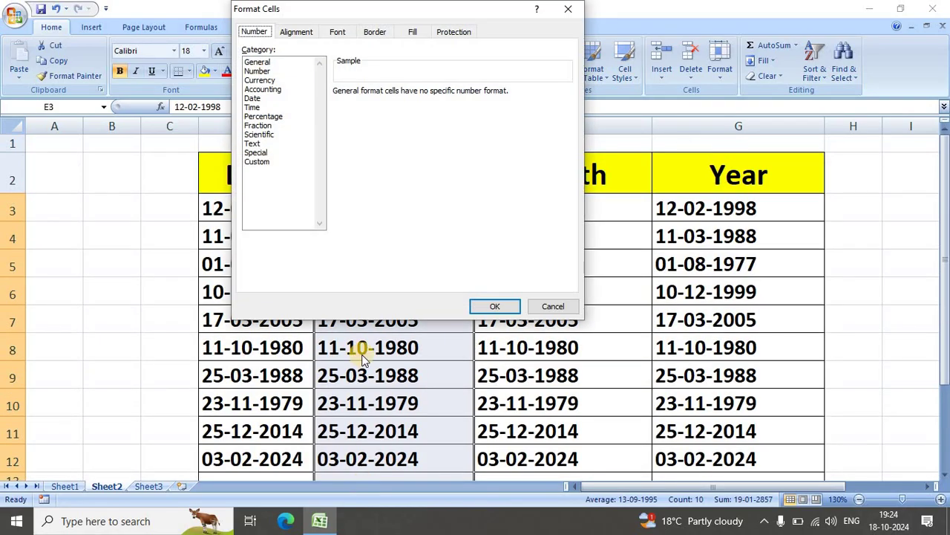
pyautogui.click(266, 163)
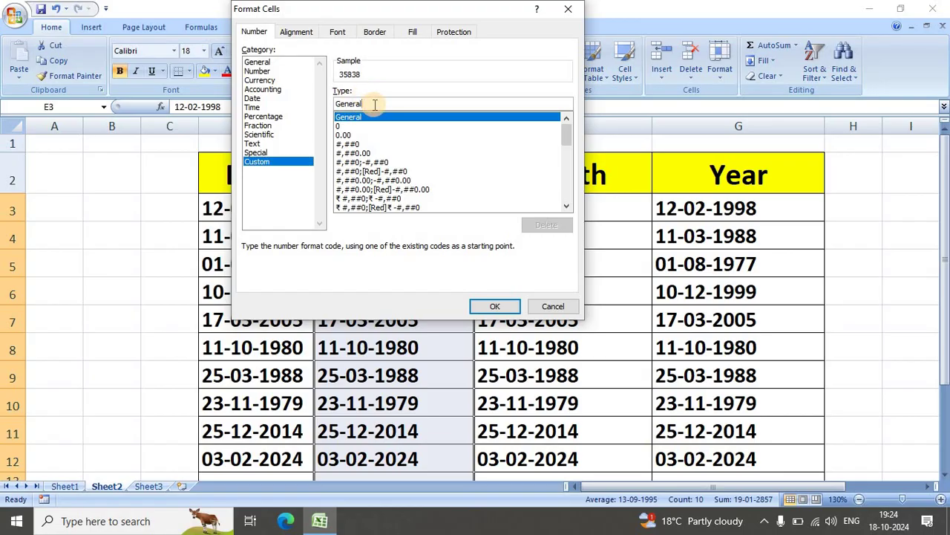
pyautogui.press('BackSpace')
pyautogui.press('BackSpace')
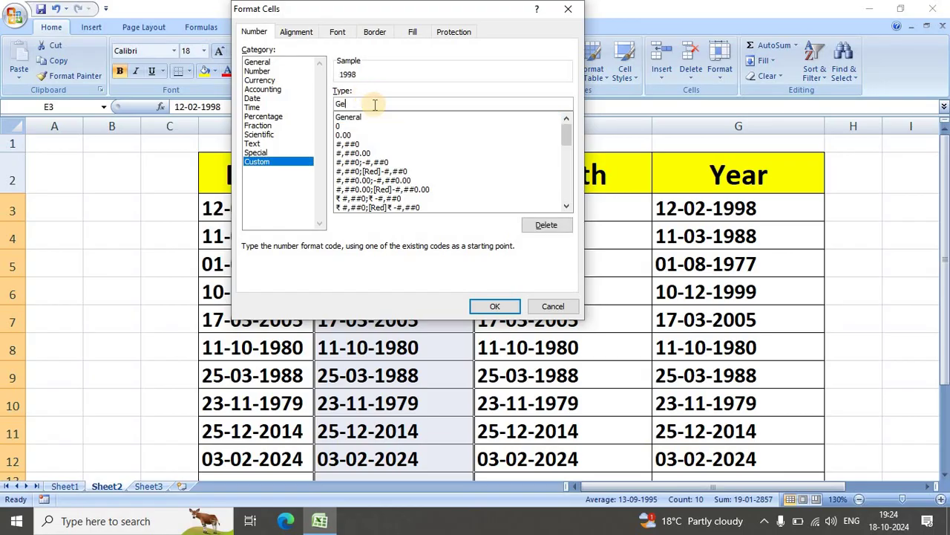
pyautogui.press('BackSpace')
pyautogui.press('BackSpace')
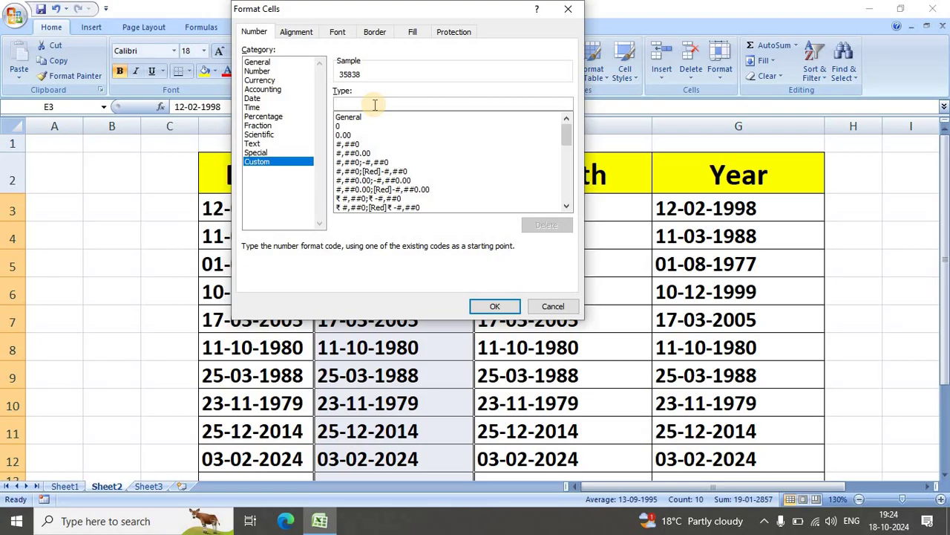
pyautogui.write('dddd')
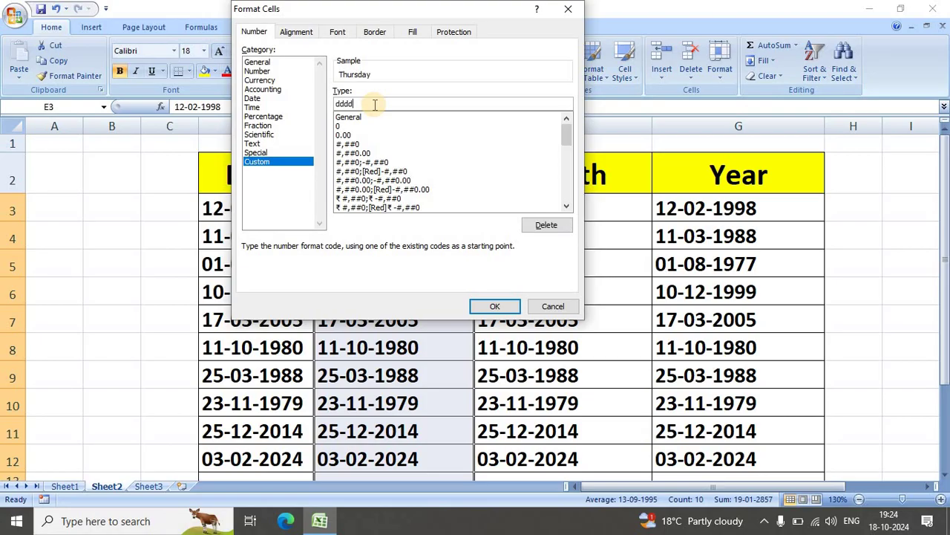
pyautogui.click(491, 306)
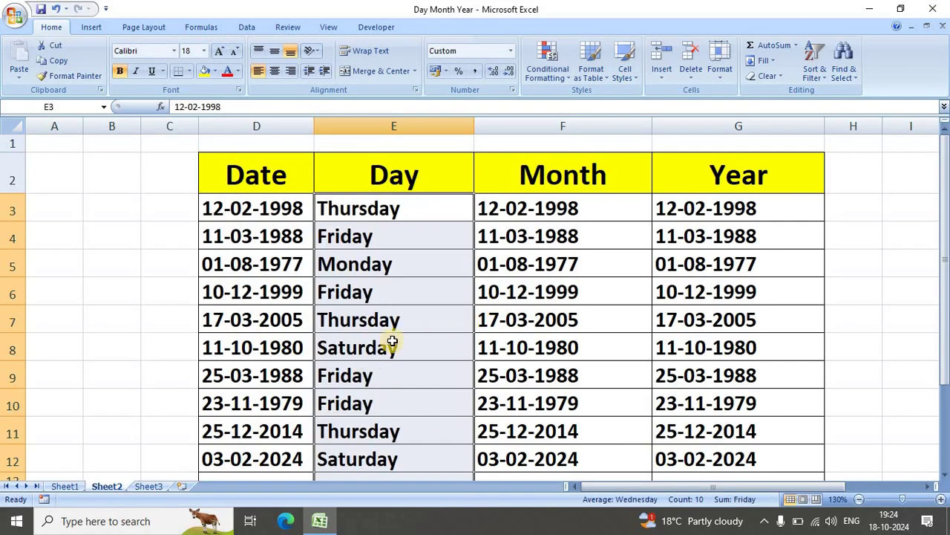
pyautogui.click(412, 276)
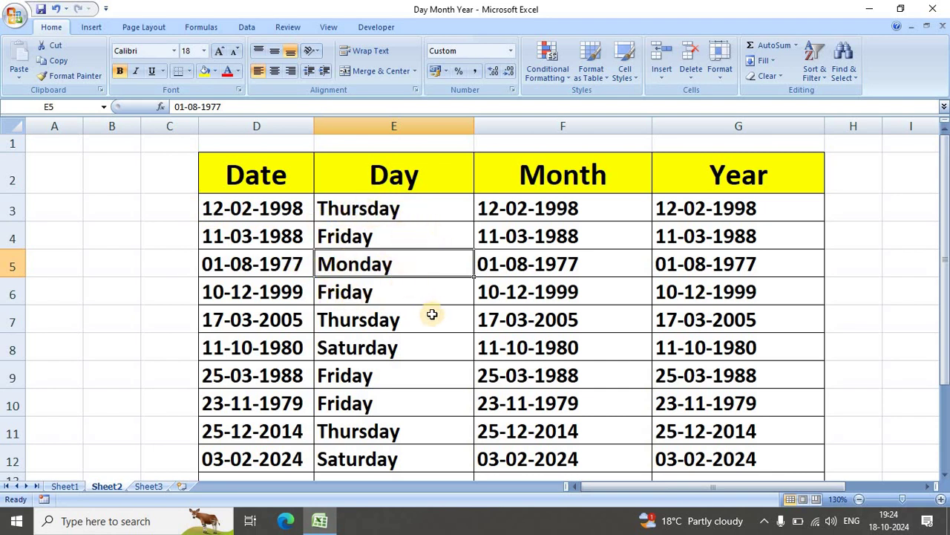
pyautogui.scroll(-2, 396, 375)
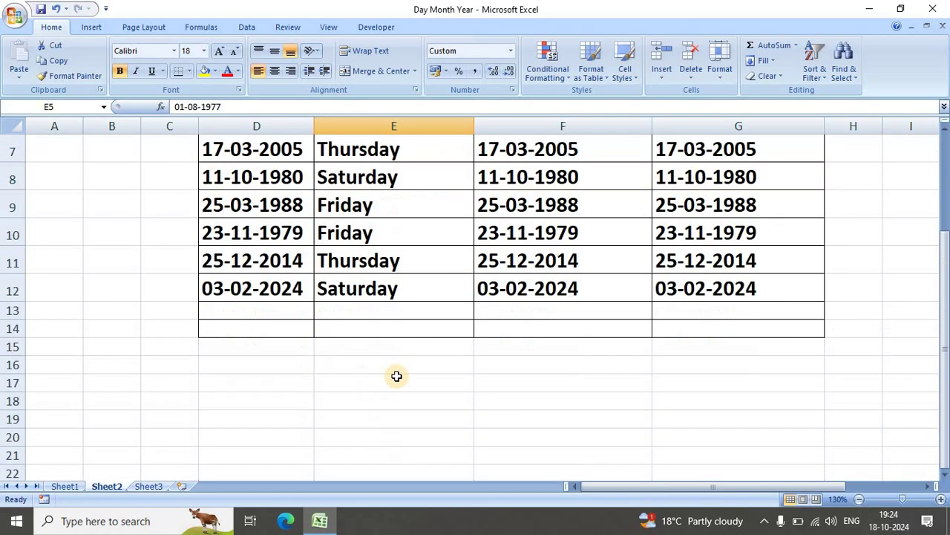
pyautogui.scroll(2, 332, 304)
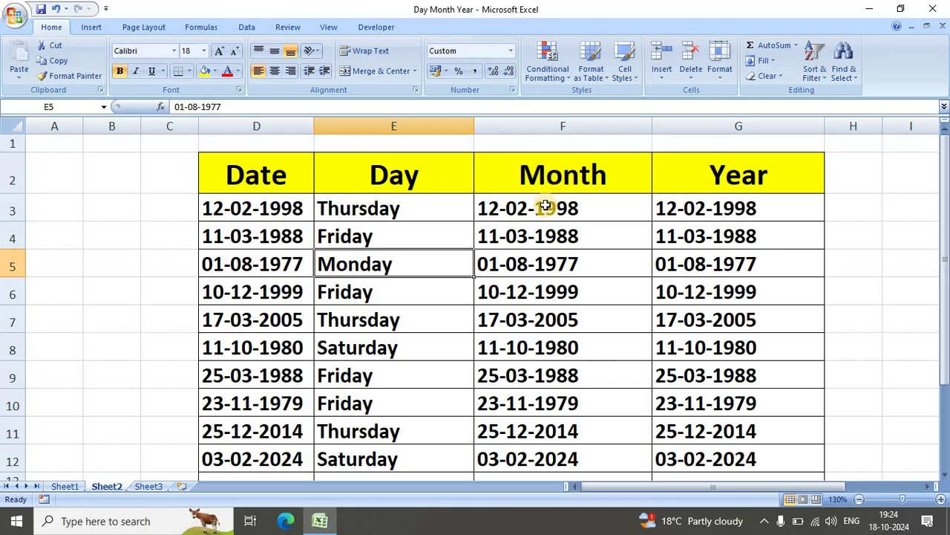
# Step: Give the Month cells F3:F12 the custom format mmmm to display full month names
pyautogui.moveTo(545, 210); pyautogui.dragTo(533, 459)
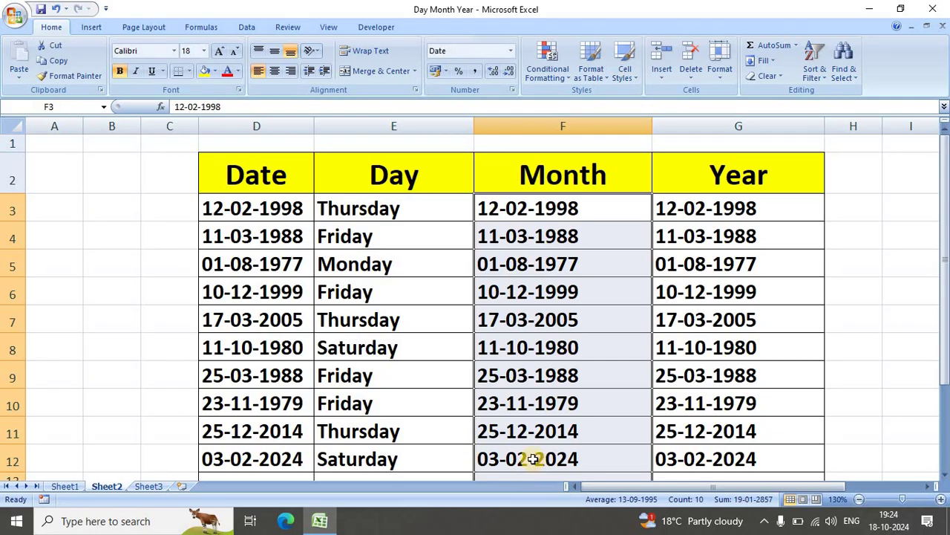
pyautogui.hotkey('ctrl', '1')
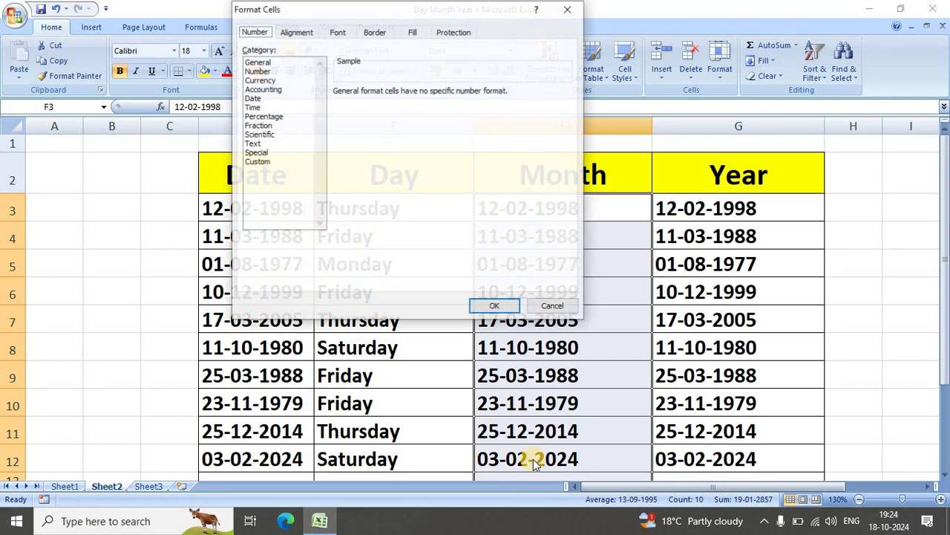
pyautogui.click(256, 162)
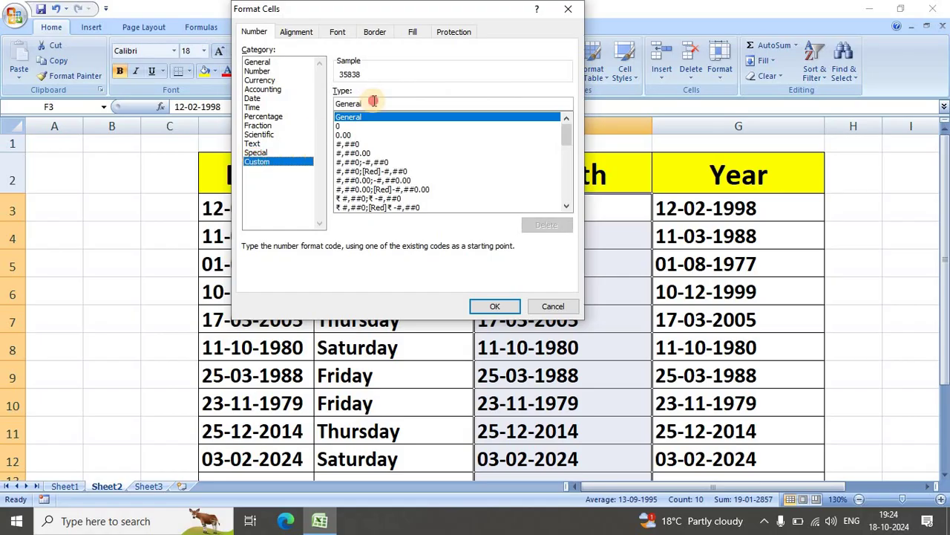
pyautogui.click(374, 101)
pyautogui.press('BackSpace')
pyautogui.press('BackSpace')
pyautogui.press('BackSpace')
pyautogui.press('BackSpace')
pyautogui.press('BackSpace')
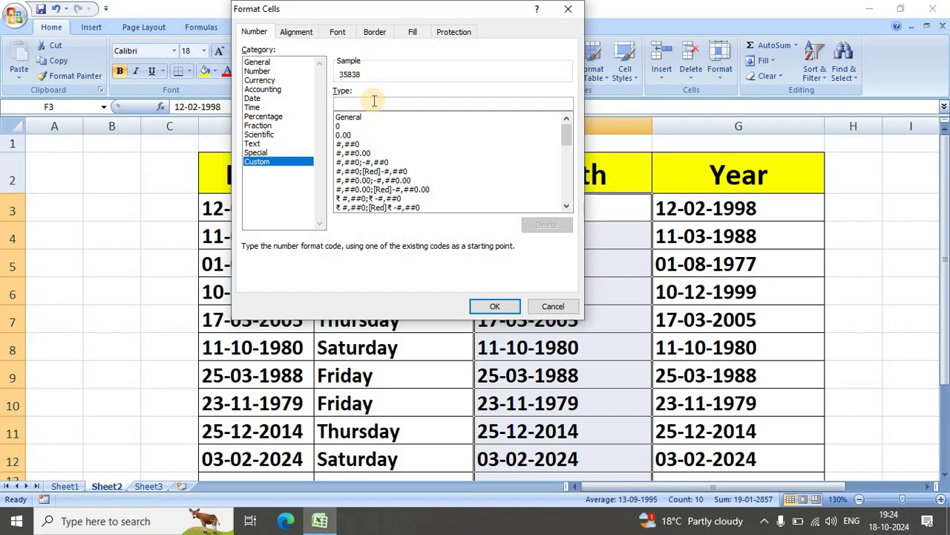
pyautogui.write('mmmm')
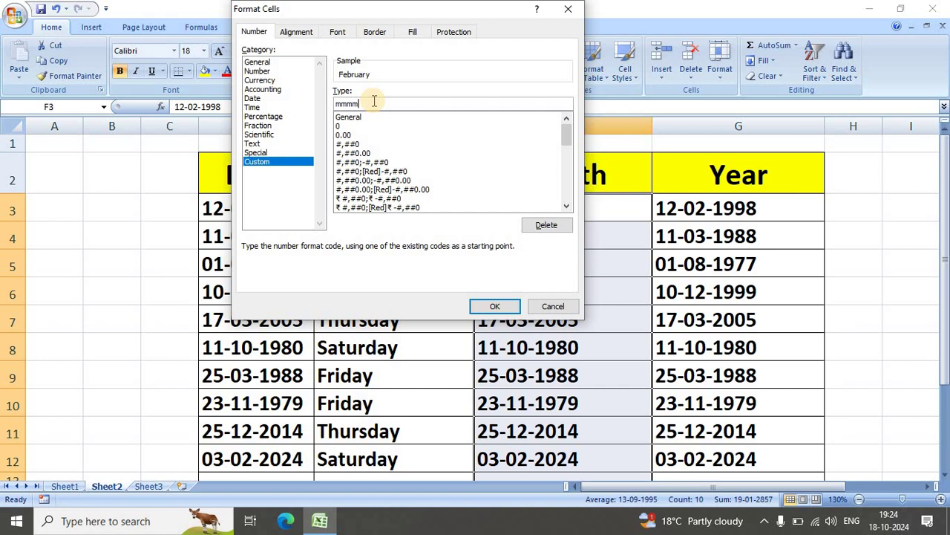
pyautogui.click(493, 307)
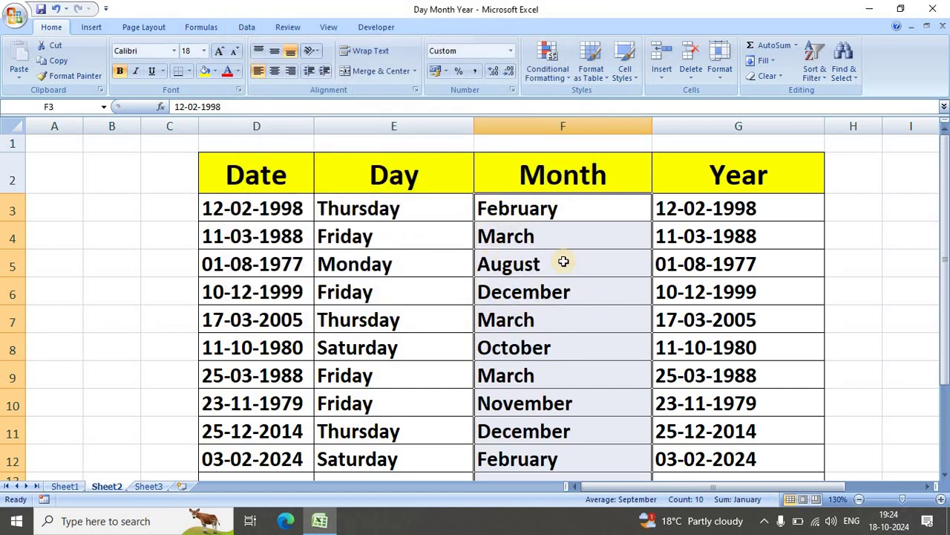
# Step: Change the Year cells G3:G12 from dd-mm-yyyy to the custom format yyyy
pyautogui.click(512, 329)
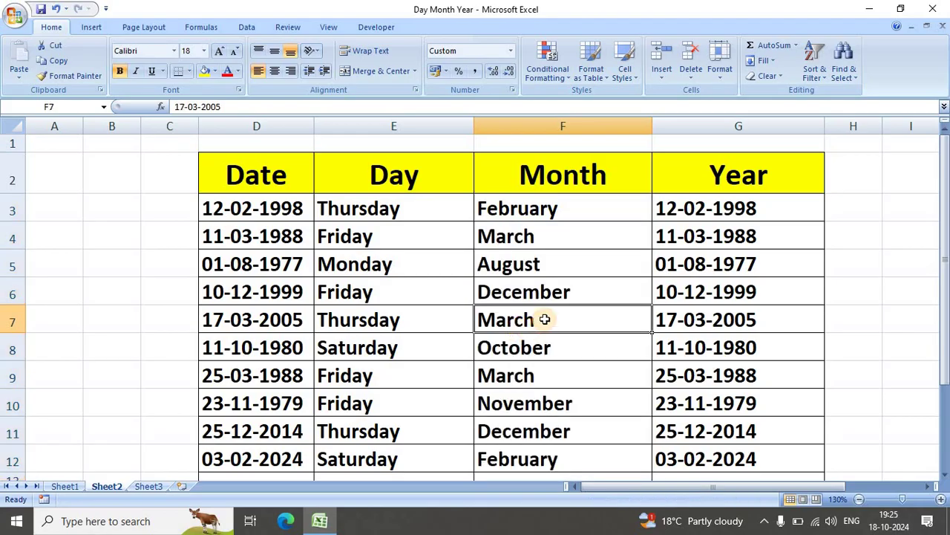
pyautogui.scroll(-1, 545, 308)
pyautogui.scroll(-1, 547, 310)
pyautogui.scroll(2, 545, 305)
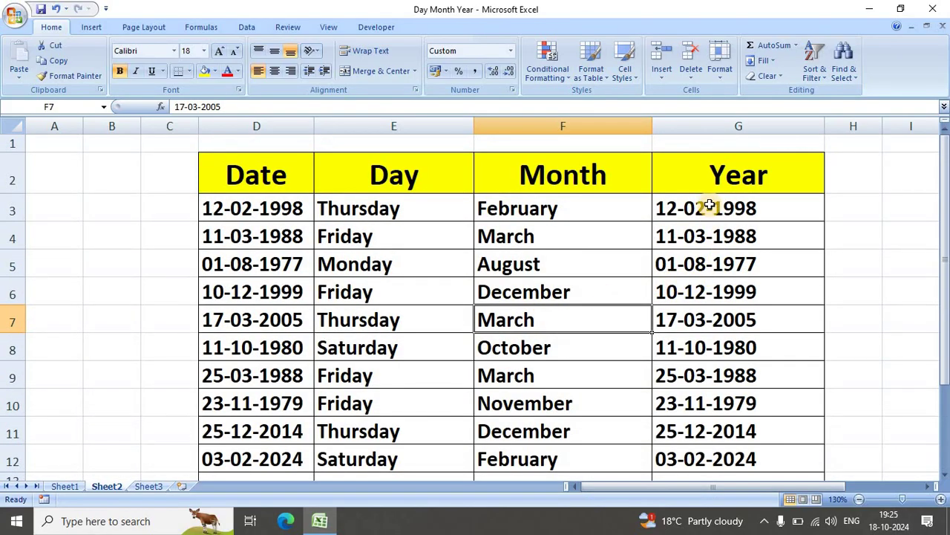
pyautogui.moveTo(709, 205); pyautogui.dragTo(716, 470)
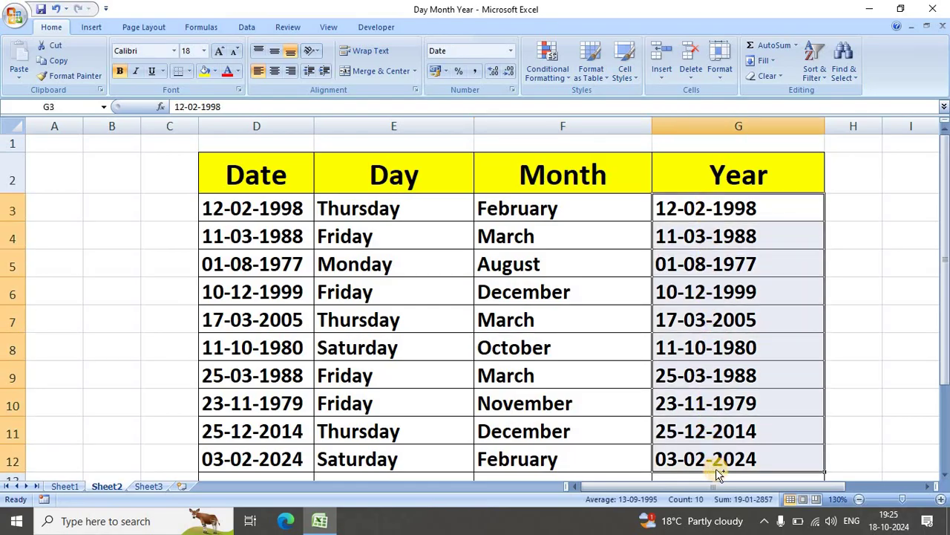
pyautogui.hotkey('ctrl', '1')
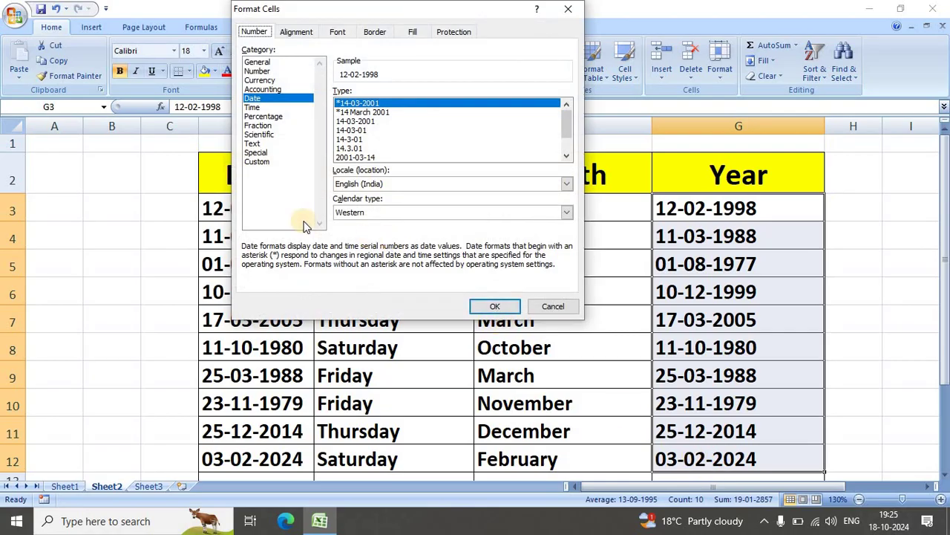
pyautogui.click(245, 163)
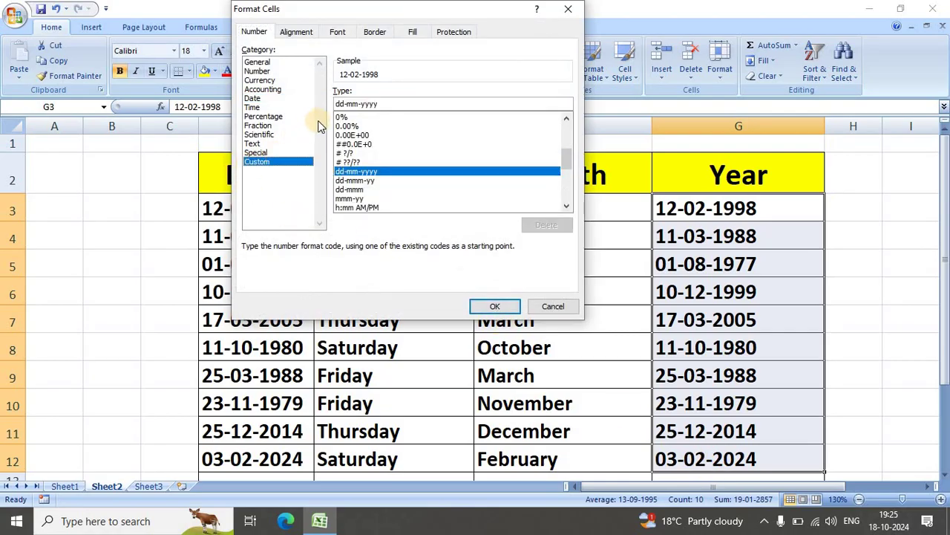
pyautogui.click(390, 102)
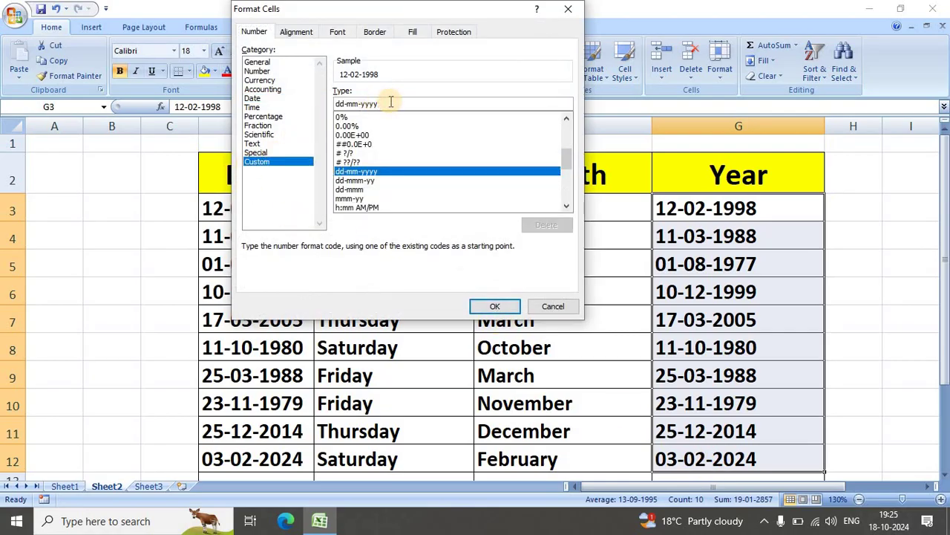
pyautogui.press('BackSpace')
pyautogui.press('BackSpace')
pyautogui.press('BackSpace')
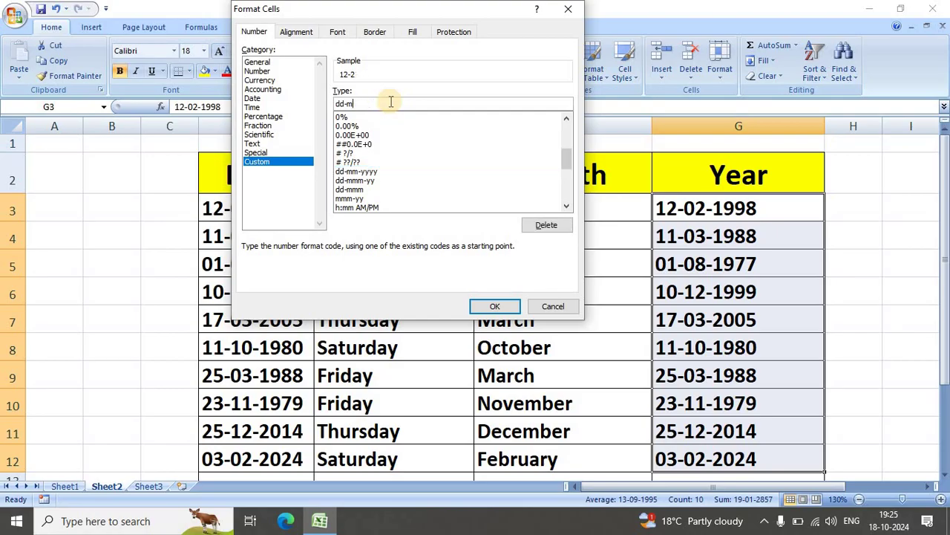
pyautogui.press('BackSpace')
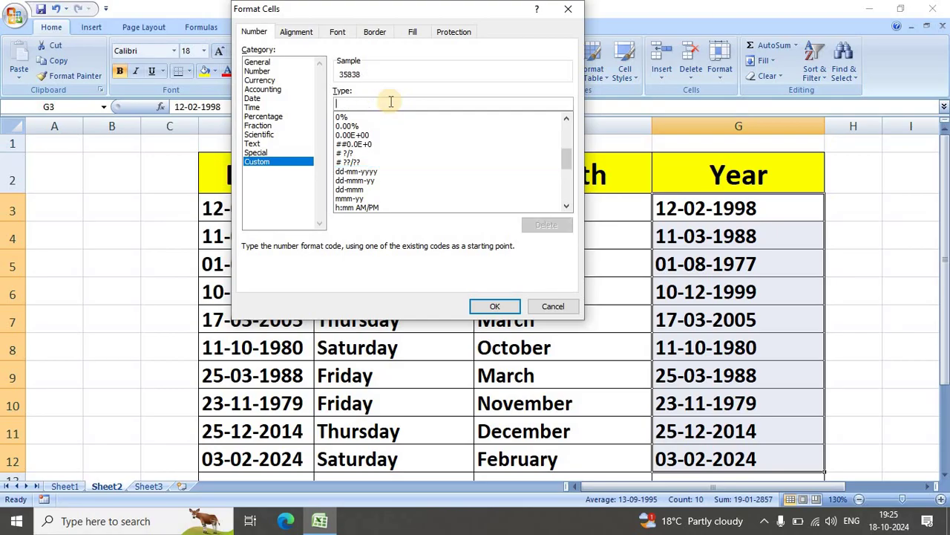
pyautogui.write('yyyy')
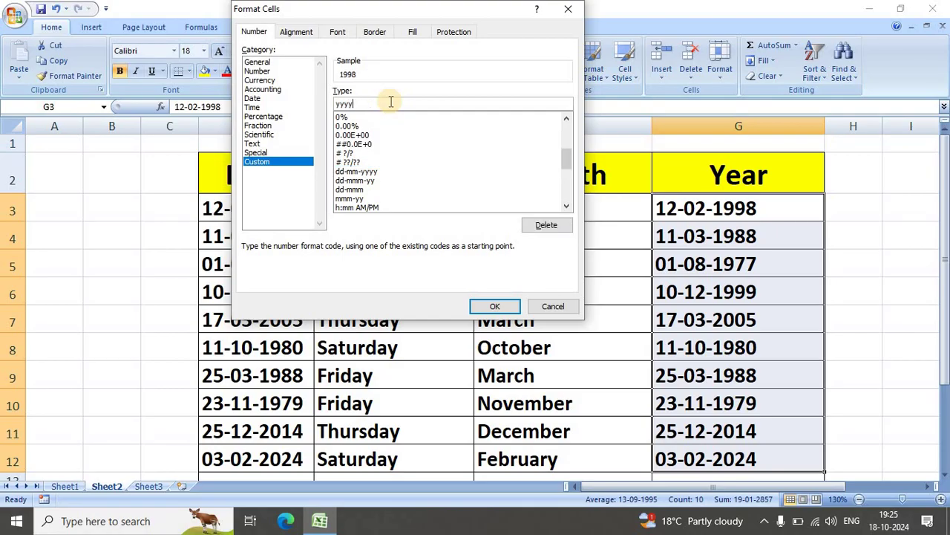
pyautogui.click(489, 306)
pyautogui.click(747, 282)
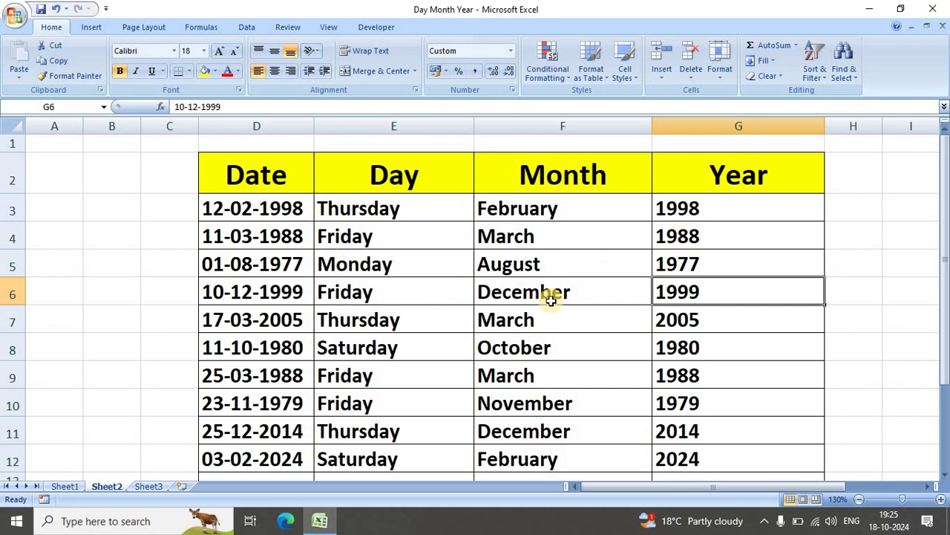
pyautogui.scroll(-2, 618, 324)
pyautogui.scroll(2, 619, 322)
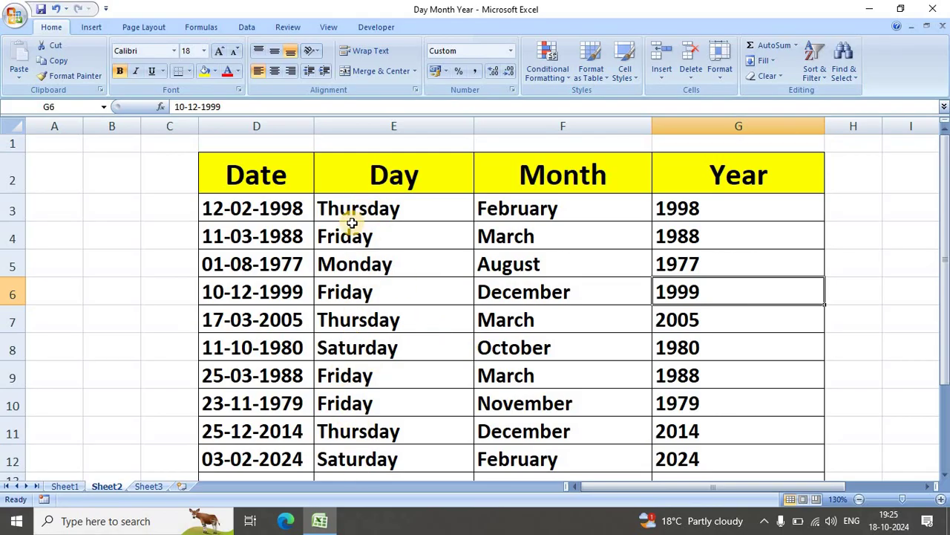
pyautogui.moveTo(364, 207); pyautogui.dragTo(376, 461)
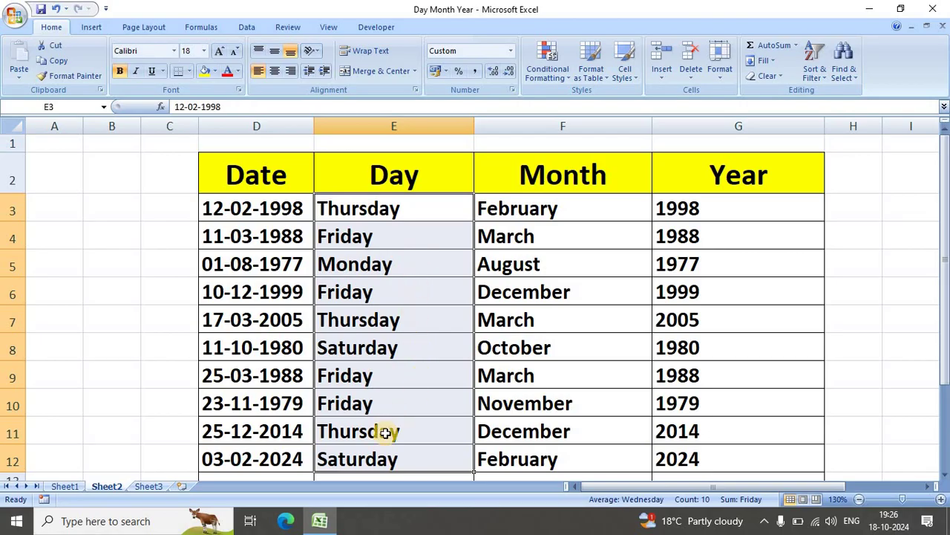
pyautogui.click(891, 231)
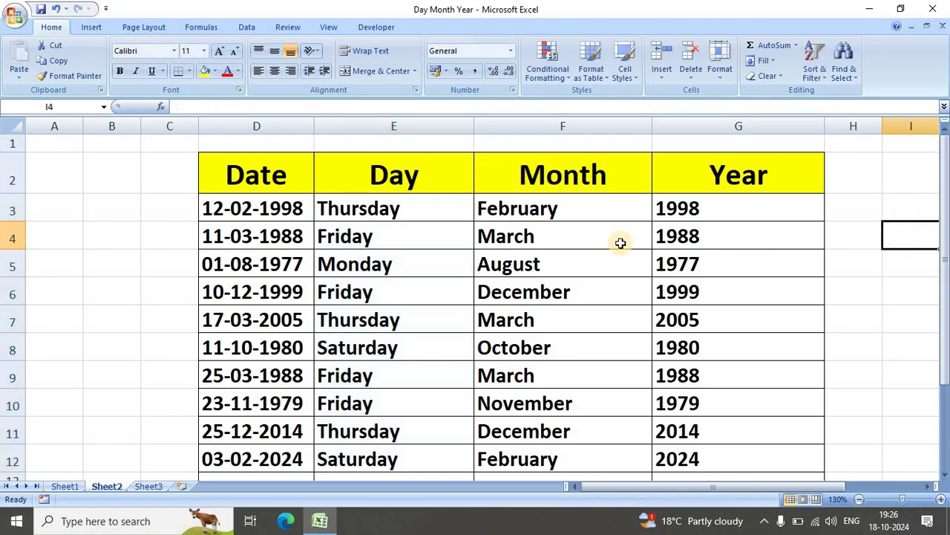
pyautogui.moveTo(578, 199); pyautogui.dragTo(578, 465)
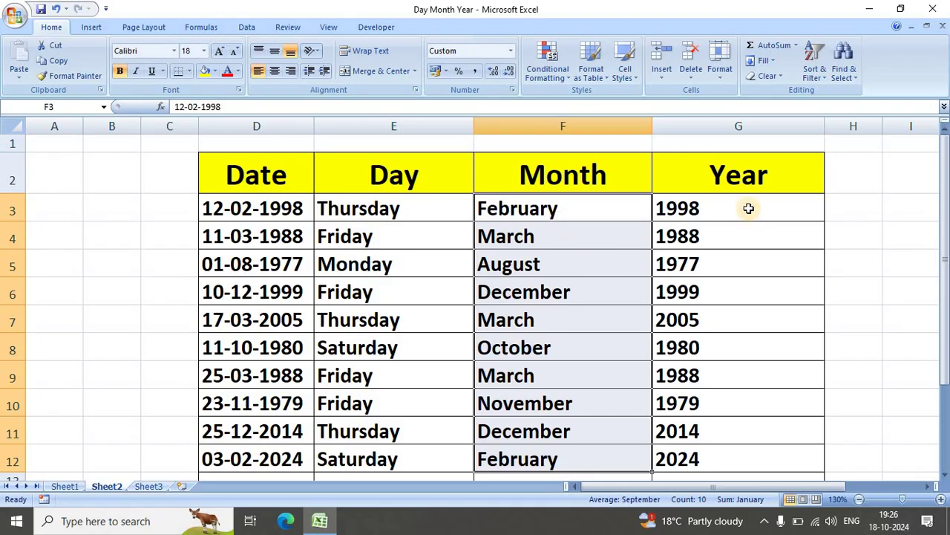
pyautogui.moveTo(748, 208); pyautogui.dragTo(737, 470)
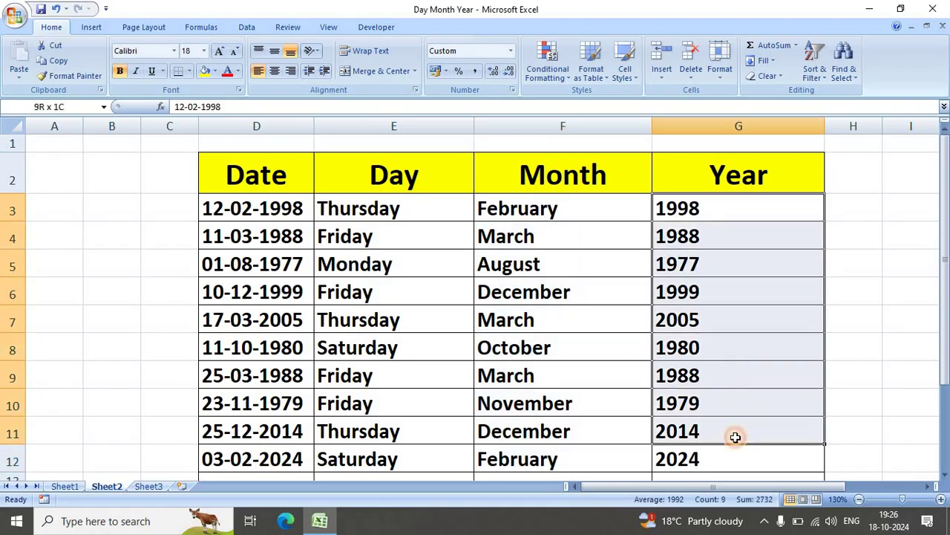